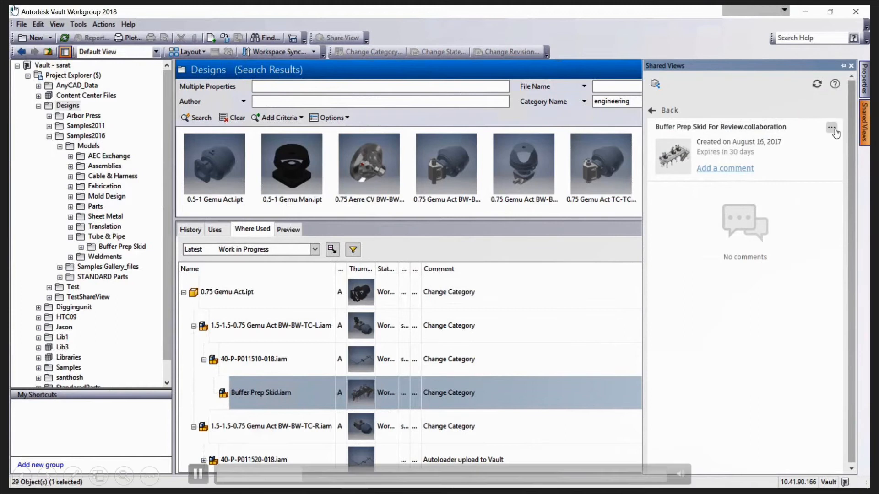
- Examine the available options for the Buffer Prep Skid For Review shared view
left_click(832, 129)
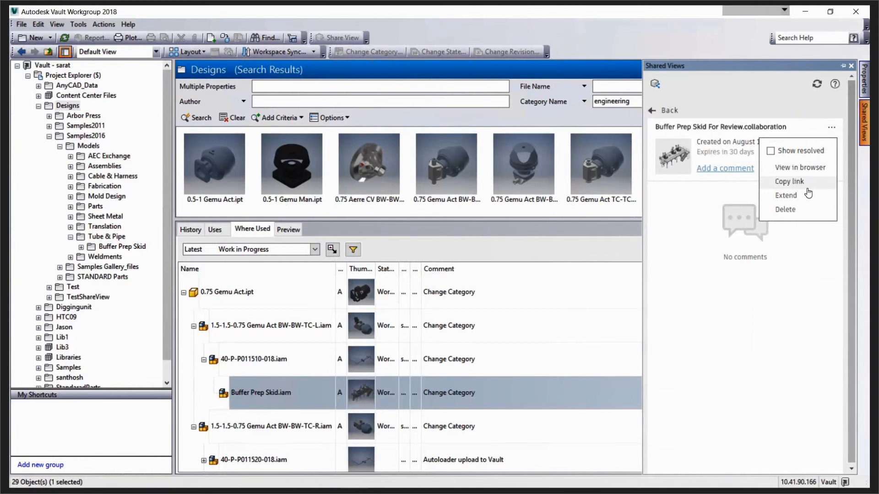
left_click(795, 228)
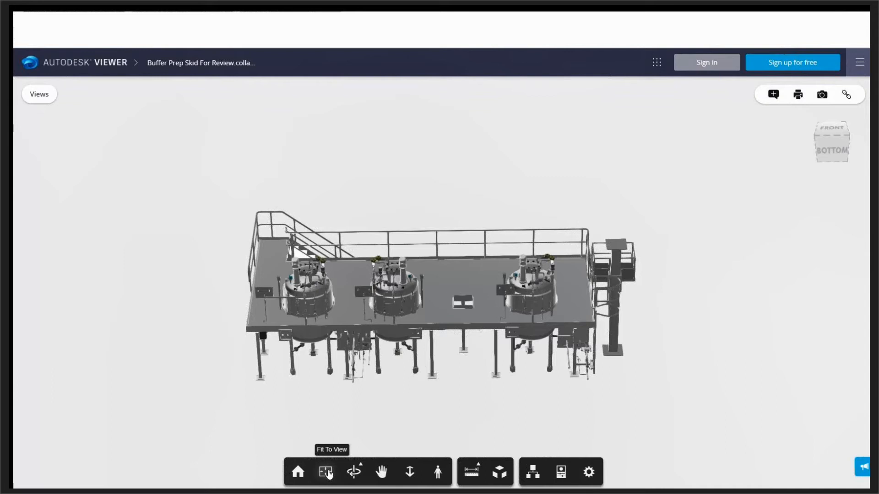
- In Autodesk Viewer, fit the Buffer Prep Skid model to the view and partially explode it
left_click(326, 473)
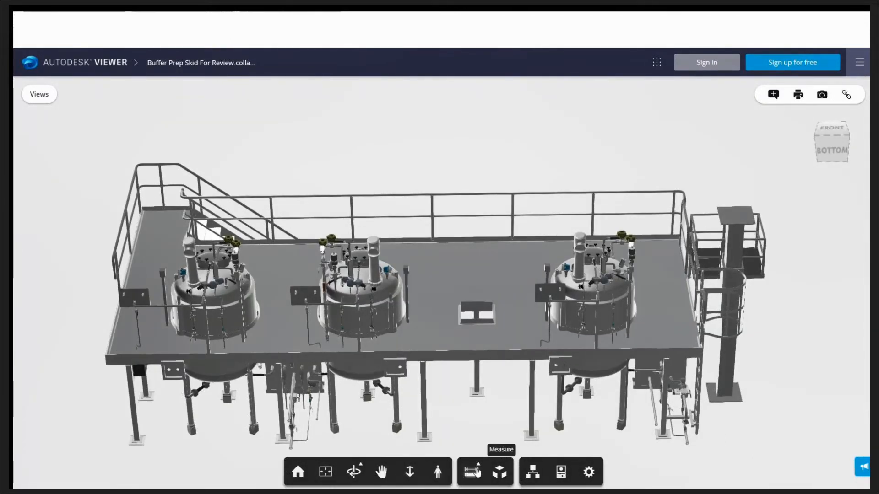
left_click(499, 472)
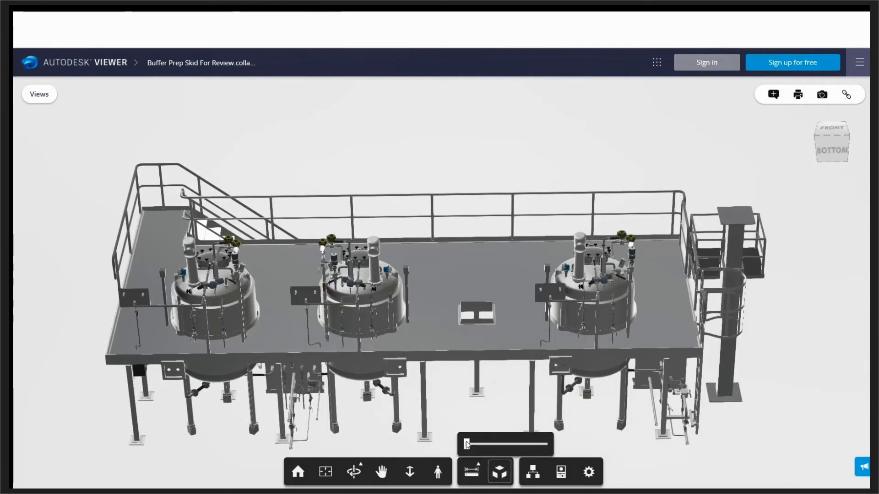
left_click_drag(467, 444, 489, 444)
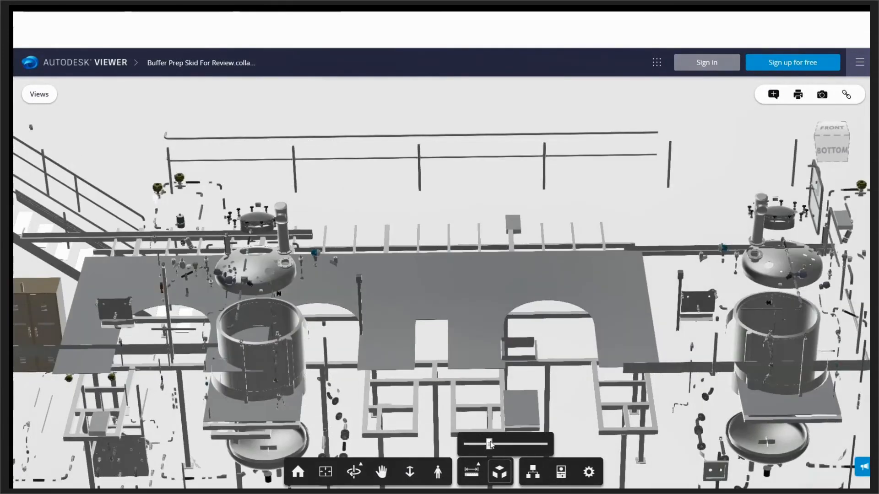
- Isolate VE-151 Vessel 2500L from the model tree and inspect its exploded parts, including the round cover on top
left_click(537, 474)
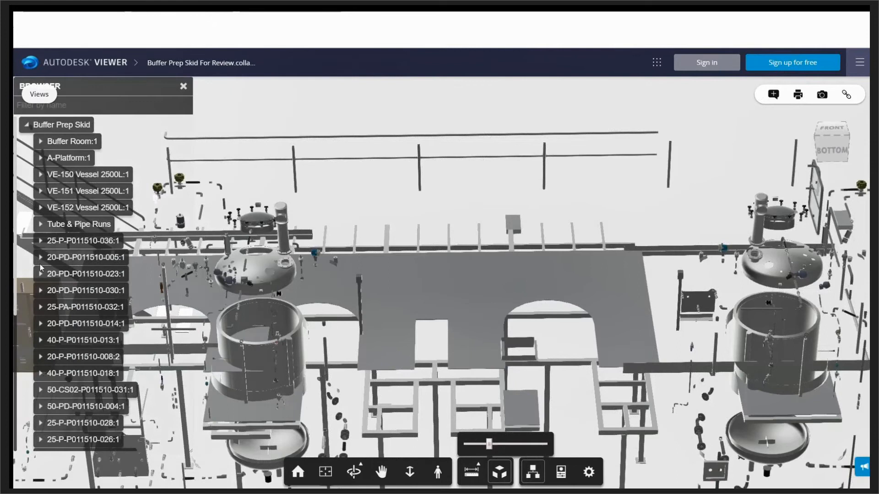
double_click(69, 191)
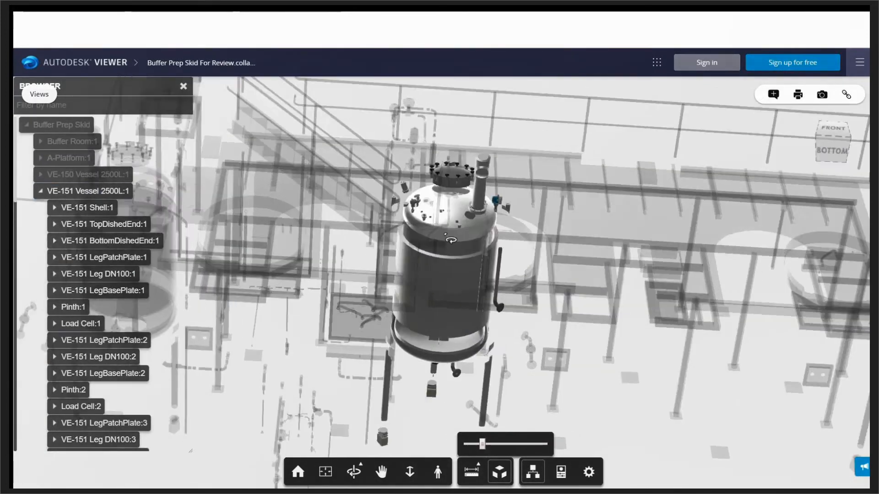
left_click_drag(451, 239, 441, 190)
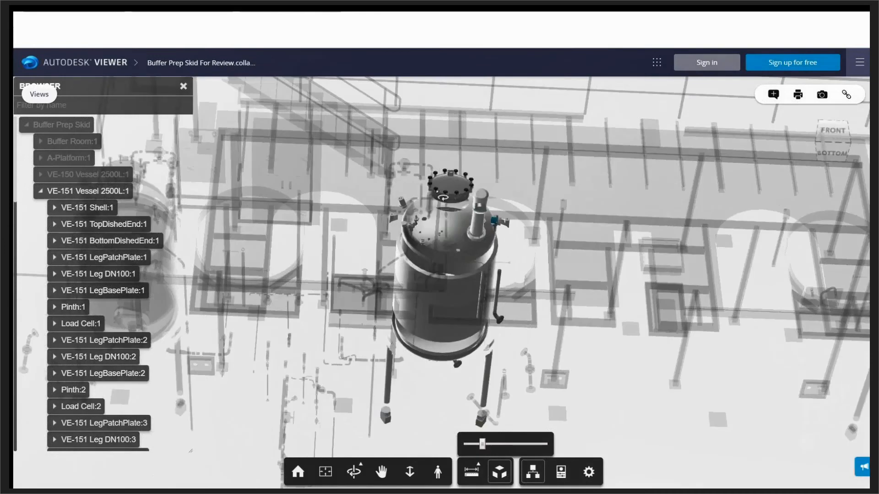
double_click(446, 187)
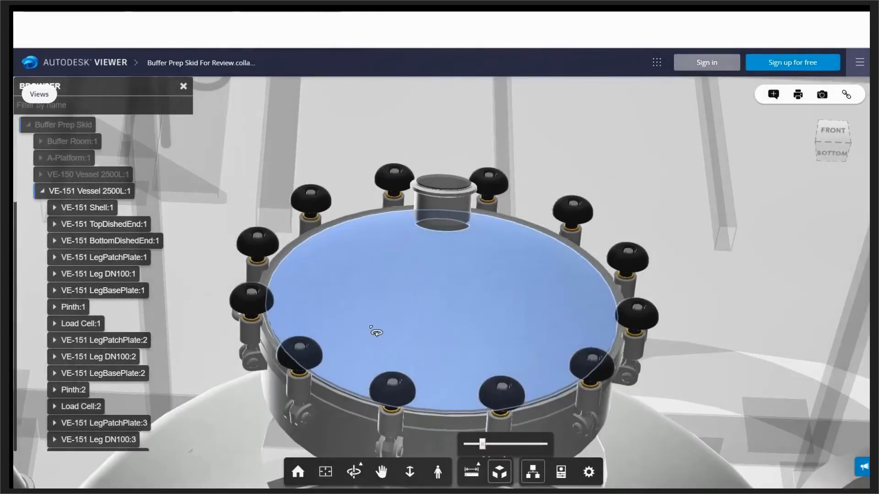
double_click(349, 382)
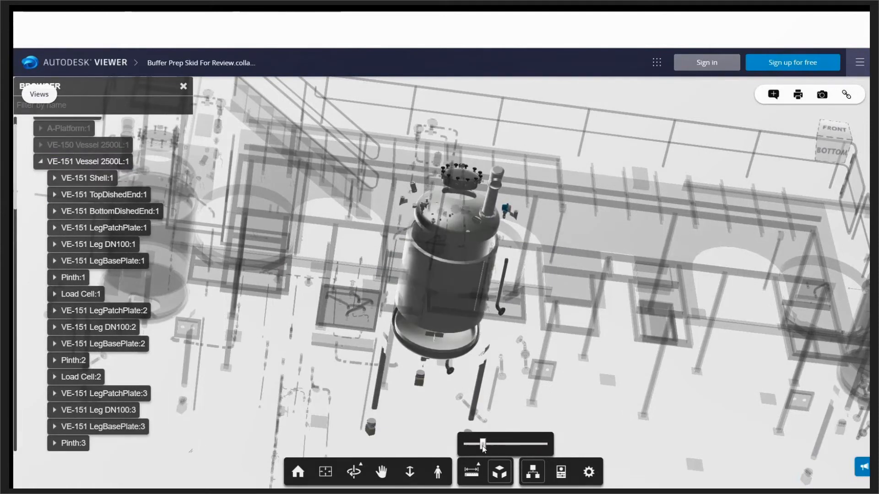
- Collapse the exploded view and show the complete Buffer Prep Skid assembly again
left_click_drag(483, 446, 460, 446)
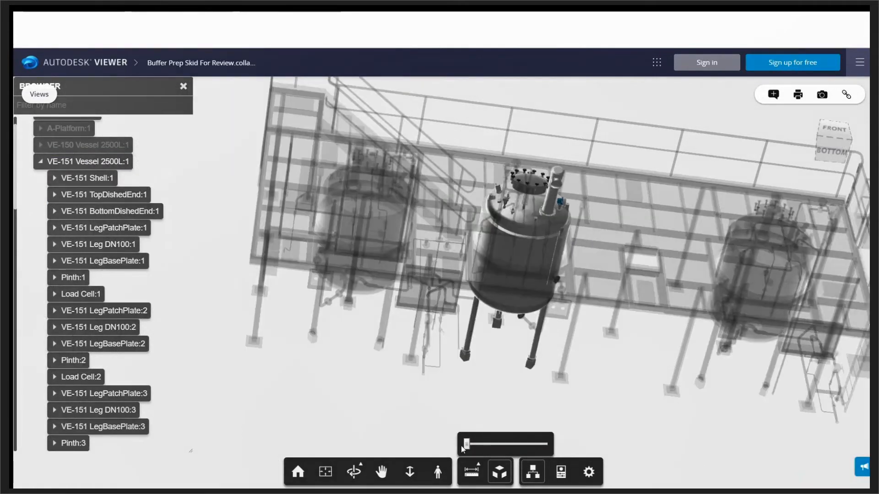
scroll(37, 123, "up", 1)
left_click(37, 123)
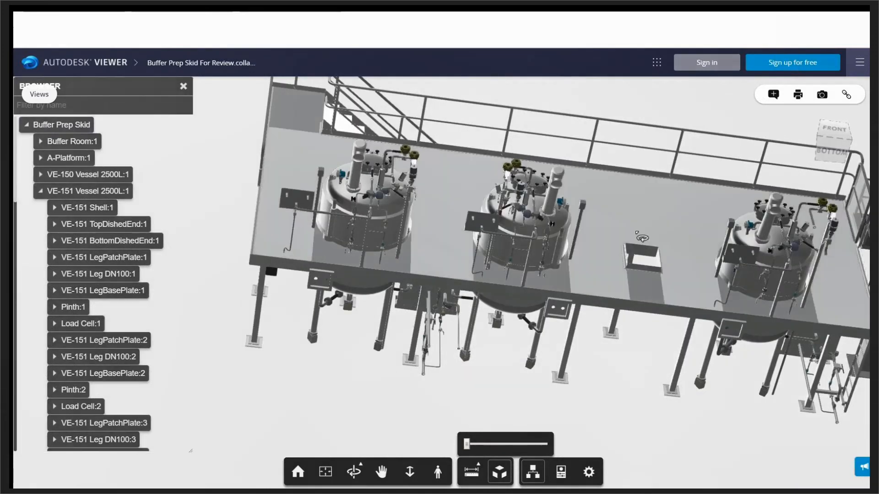
- Open the comments for the shared model and sign in to be able to comment
left_click(773, 94)
left_click(697, 62)
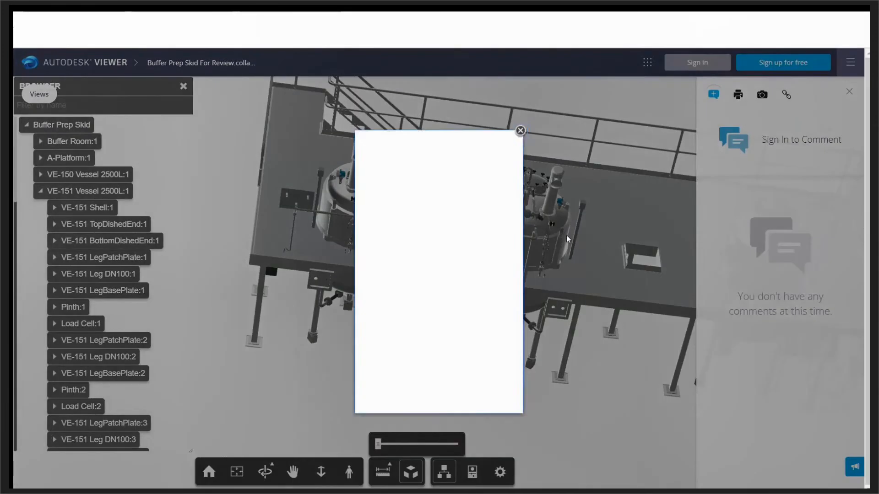
left_click(450, 296)
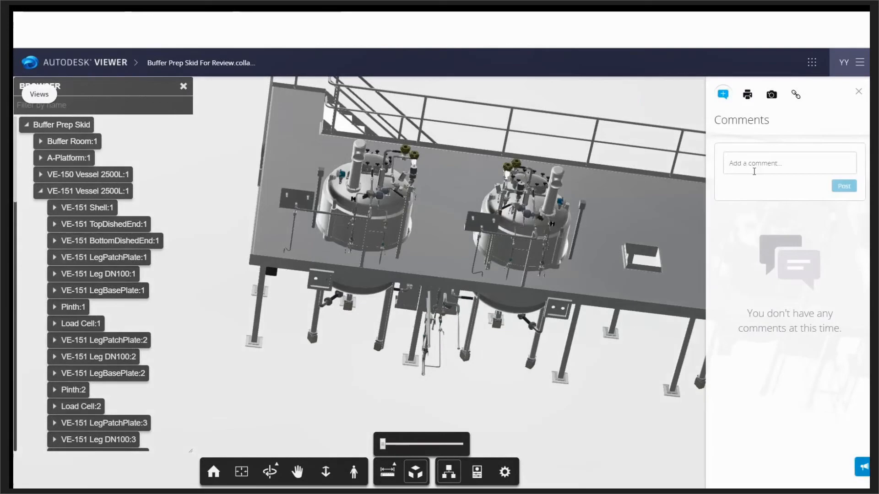
- Post the comment "Thanks for Sharing. Looks good to me." on the shared model and close the comments
left_click(754, 161)
type("Thanks for Sharing. L")
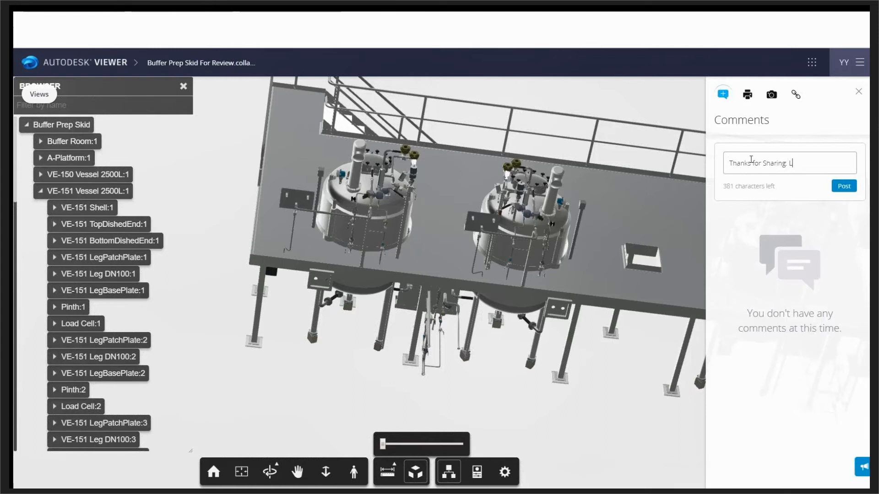
type("ooks good to me.")
left_click(846, 188)
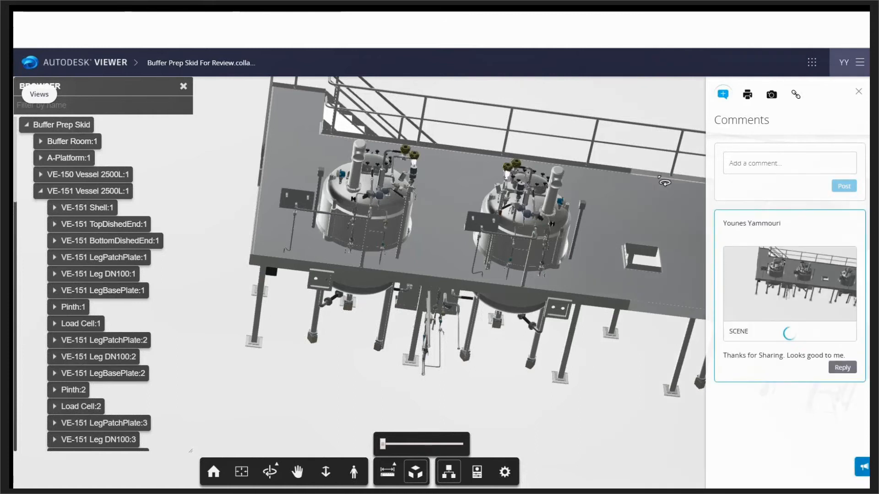
left_click(856, 93)
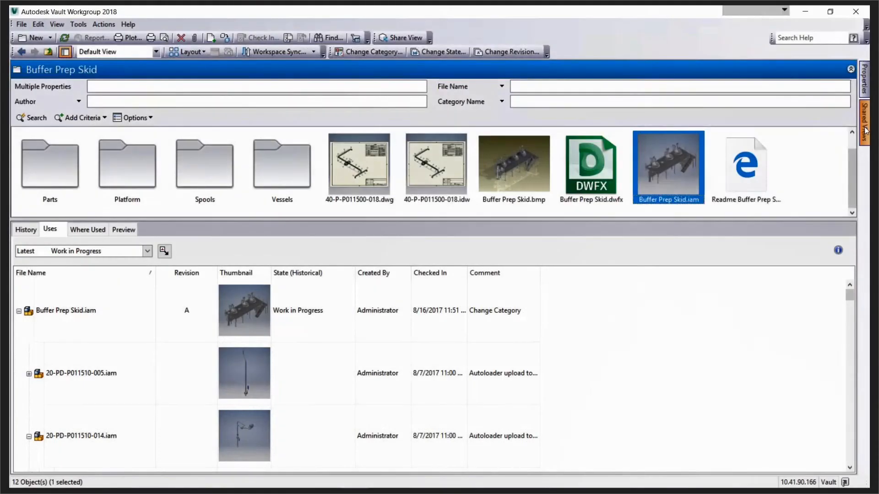
- Switch to Vault Workgroup, refresh the comments of the Buffer Prep Skid shared view, and keep Shared Views docked open
left_click(865, 121)
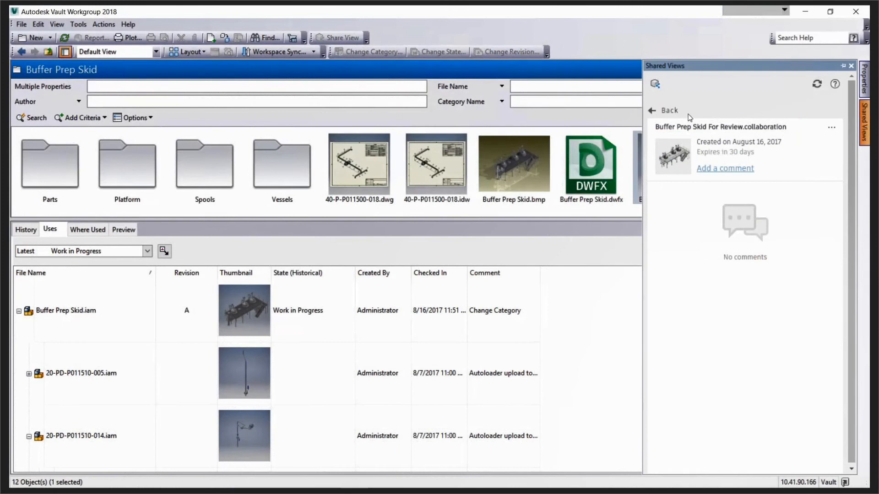
left_click(816, 86)
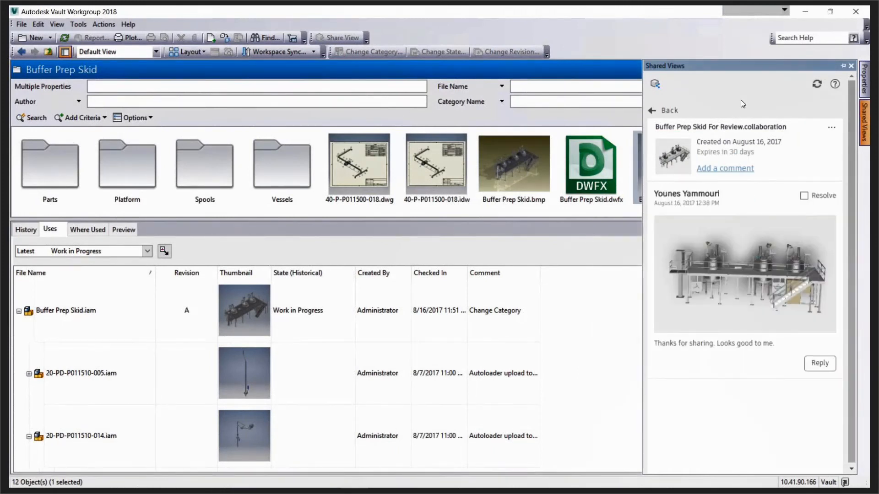
left_click(851, 65)
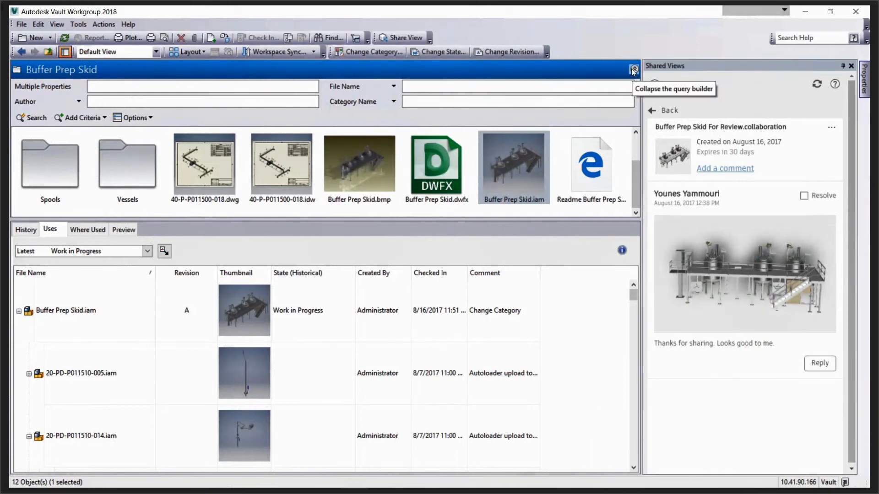
- Collapse the query builder and select Buffer Prep Skid.iam in the folder
left_click(634, 70)
left_click(524, 125)
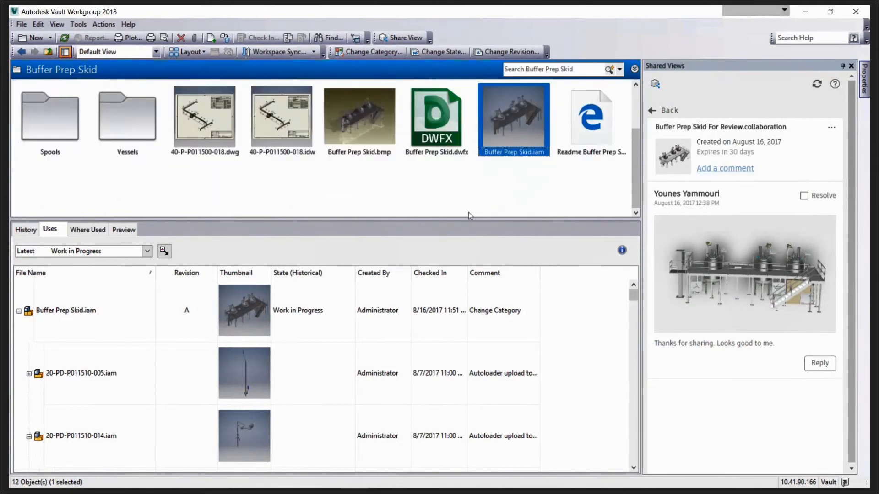
- Reply to the review comment with "Thanks for the feedback I will proceed with releasing the assembly."
left_click(823, 368)
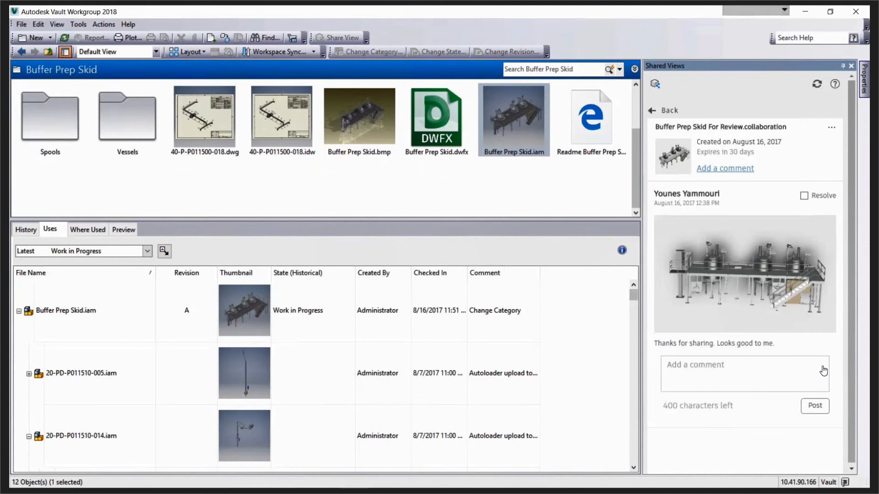
type("Thanks for the feedback I will proceed with releasing the as")
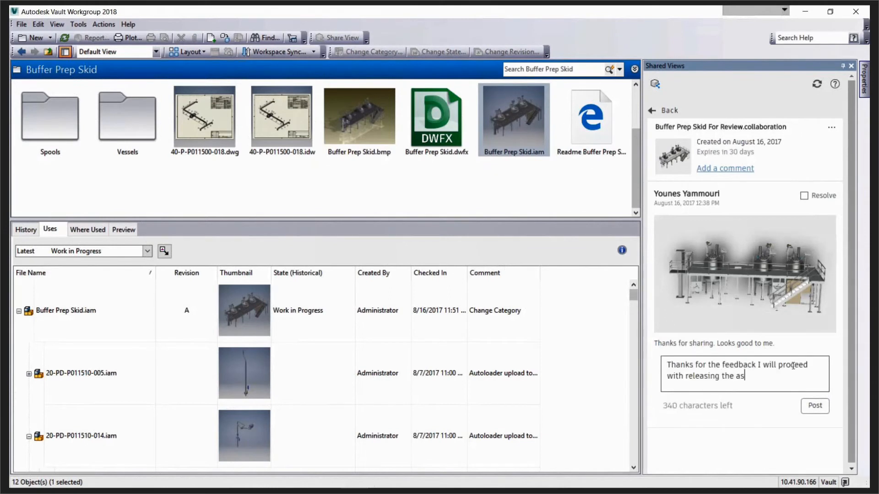
type("sembly.")
left_click(811, 407)
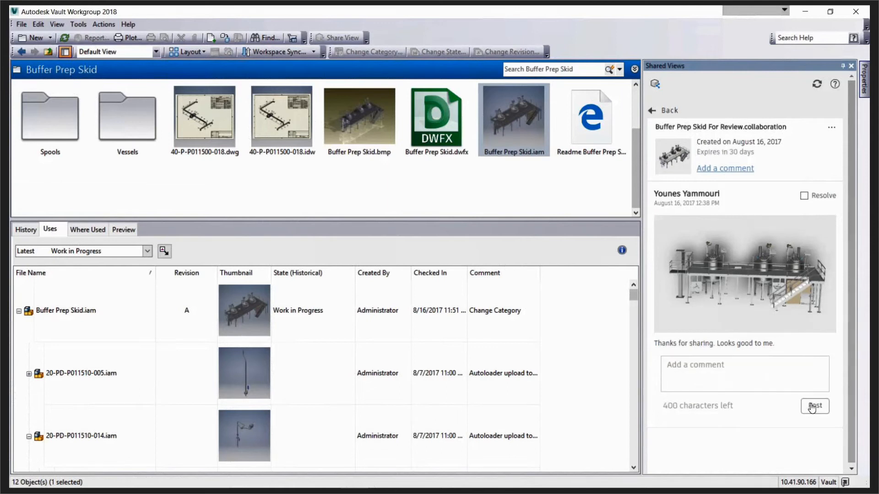
- Change the lifecycle state of Buffer Prep Skid.iam to Released and mark the review comment as resolved
left_click(433, 55)
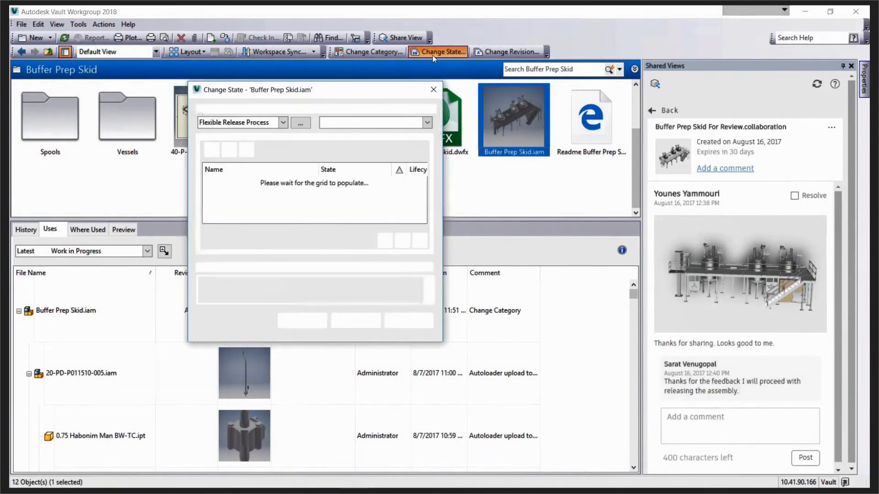
left_click(431, 122)
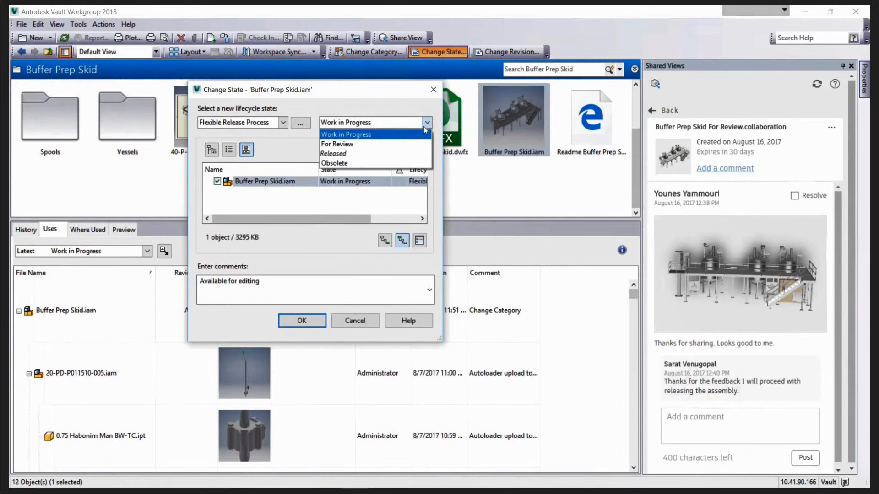
left_click(378, 154)
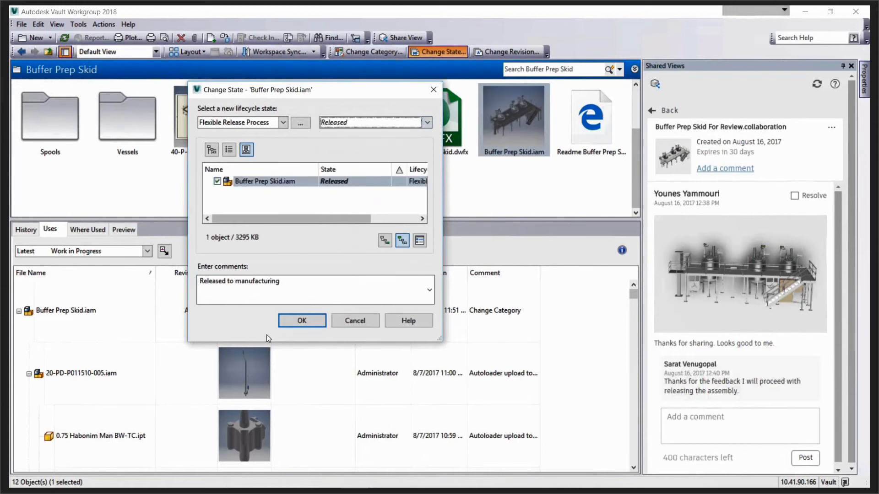
left_click(303, 321)
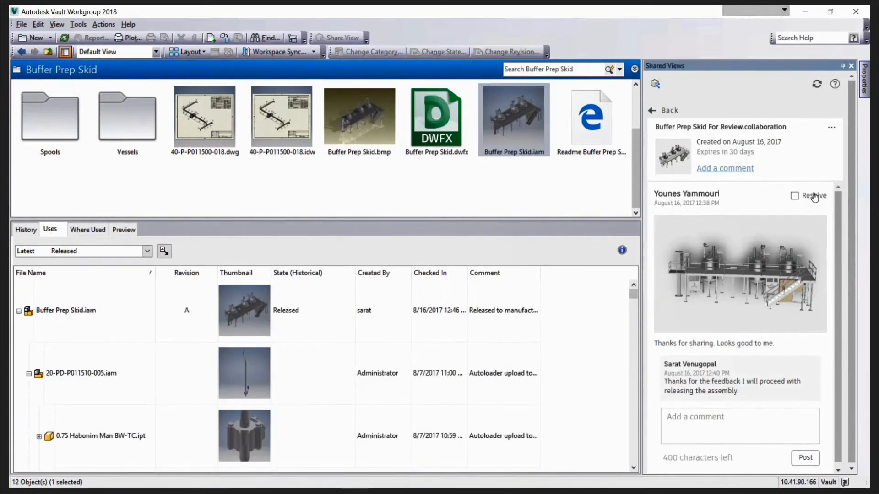
left_click(795, 196)
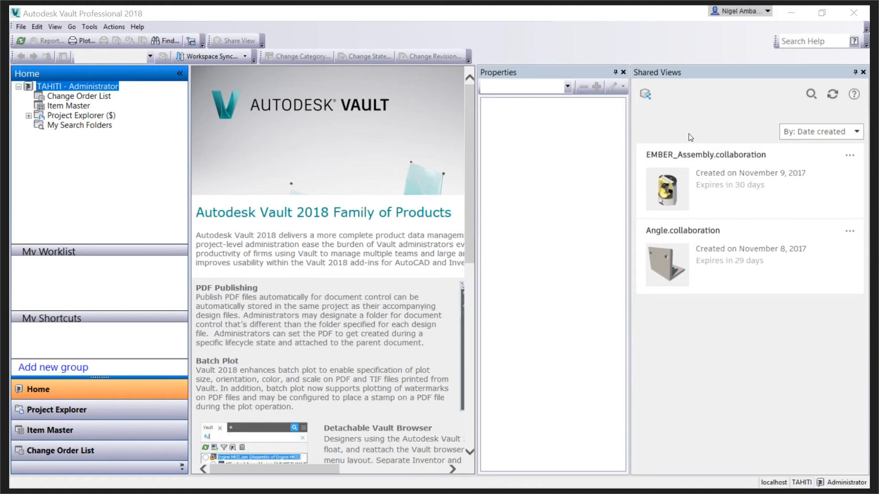
- In Vault Professional, open the EMBER_Assembly.collaboration shared view and copy its link for use in another window
left_click(700, 156)
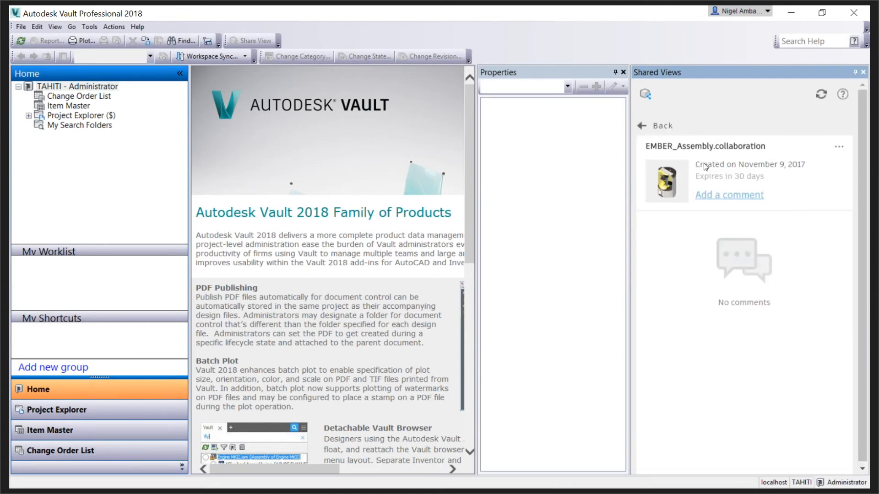
left_click(838, 147)
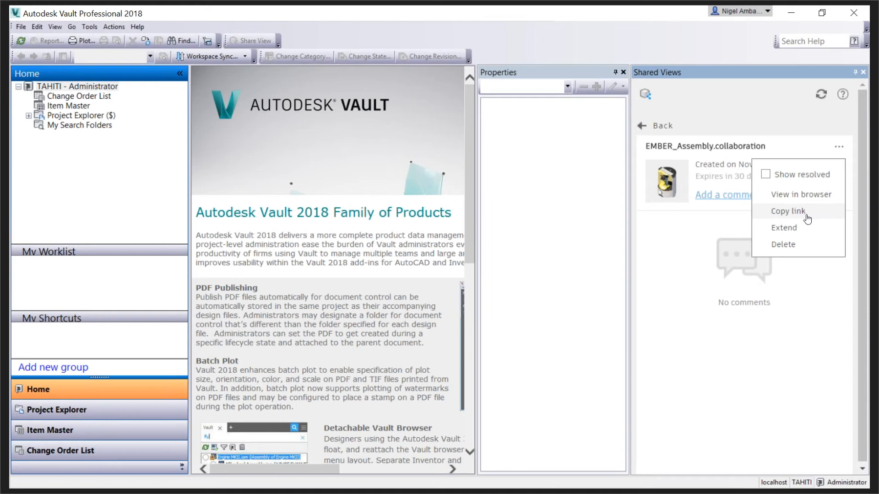
left_click(788, 211)
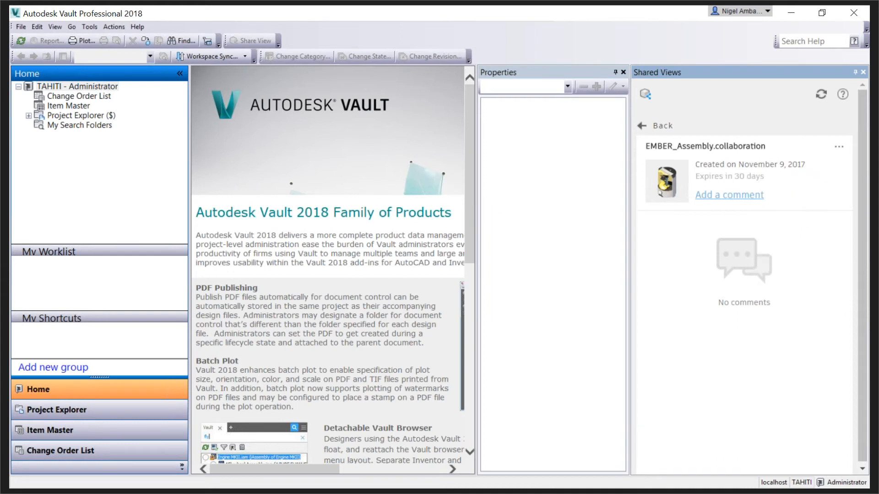
key("alt+Tab")
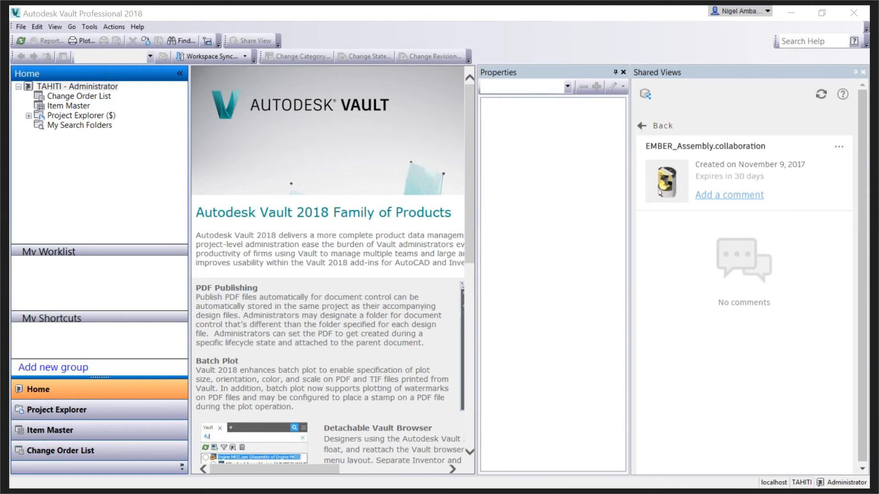
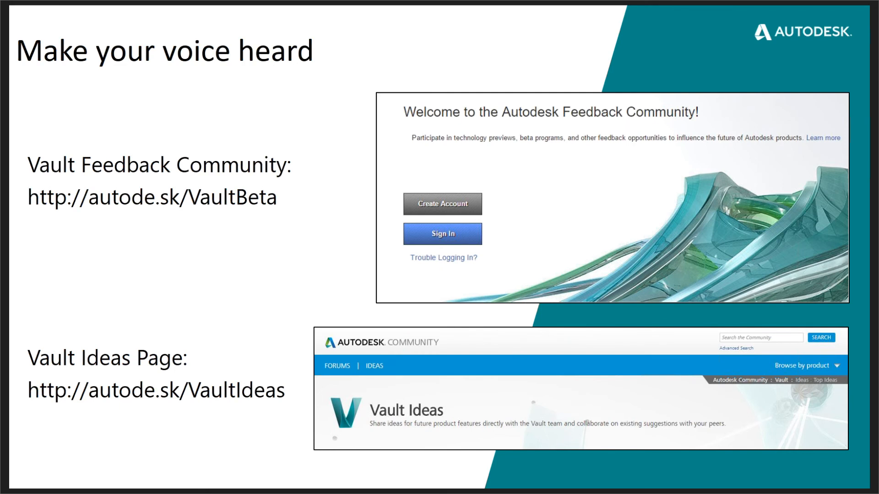
key("Right")
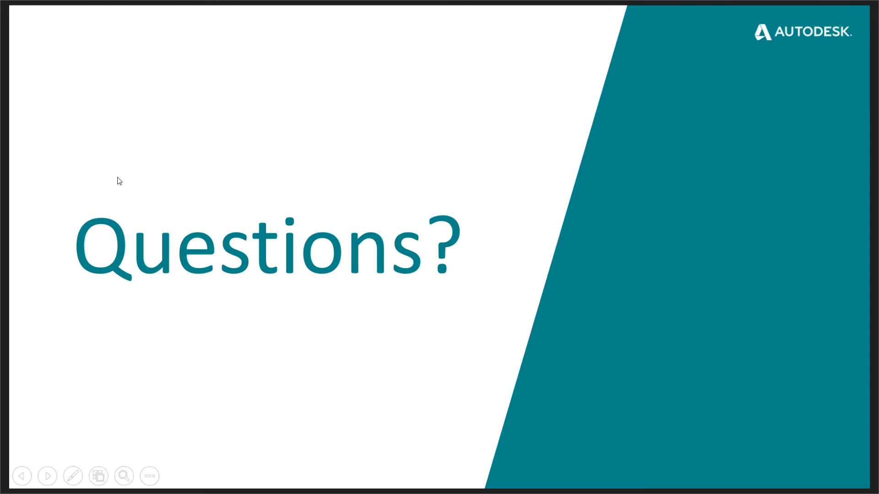
- Switch to Vault Professional, refresh the EMBER_Assembly.collaboration shared view and read through its comments
key("alt+Tab")
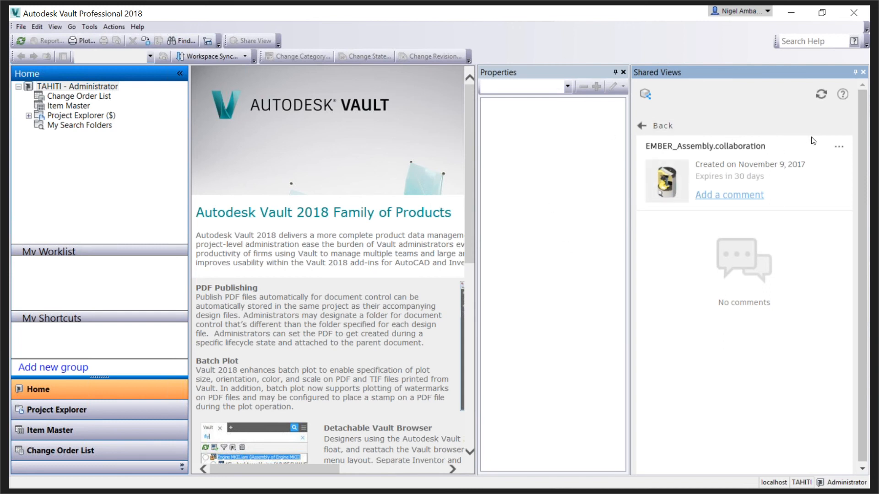
left_click(826, 102)
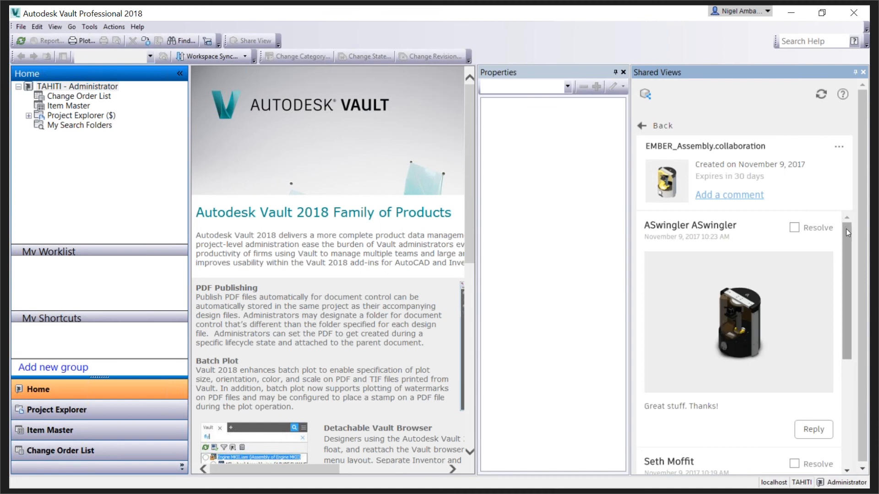
left_click_drag(847, 229, 844, 369)
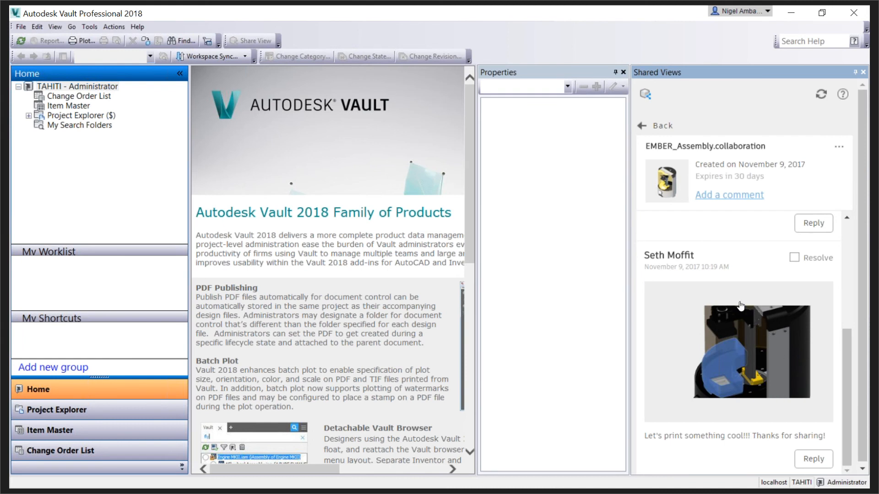
scroll(751, 328, "up", 3)
scroll(750, 328, "up", 1)
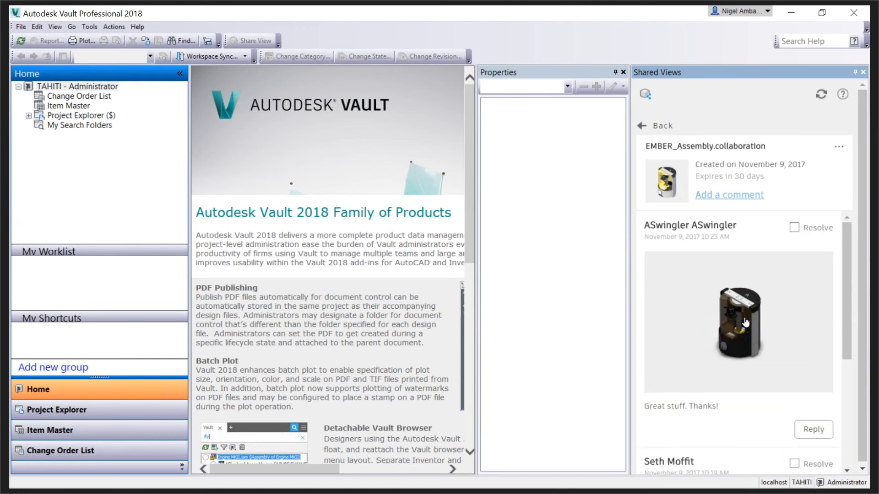
- Mark the "Great stuff. Thanks!" comment as resolved and show the options for EMBER_Assembly.collaboration in the shared views list
left_click(799, 230)
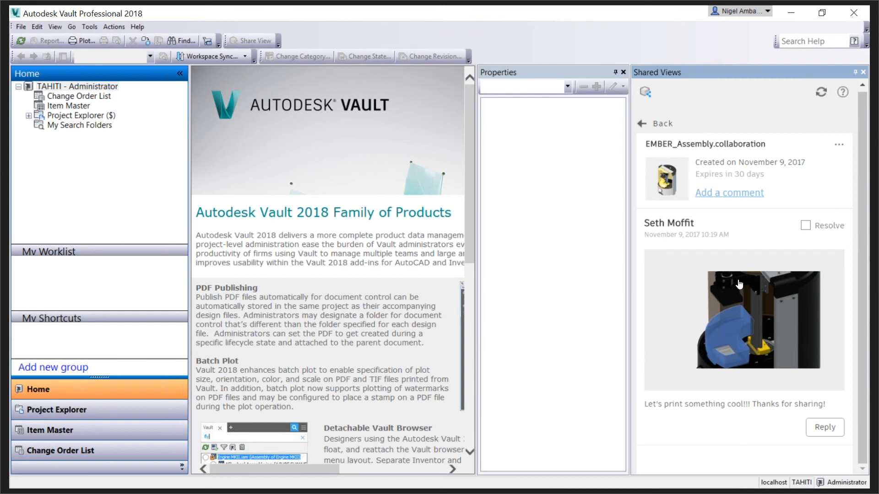
left_click(642, 123)
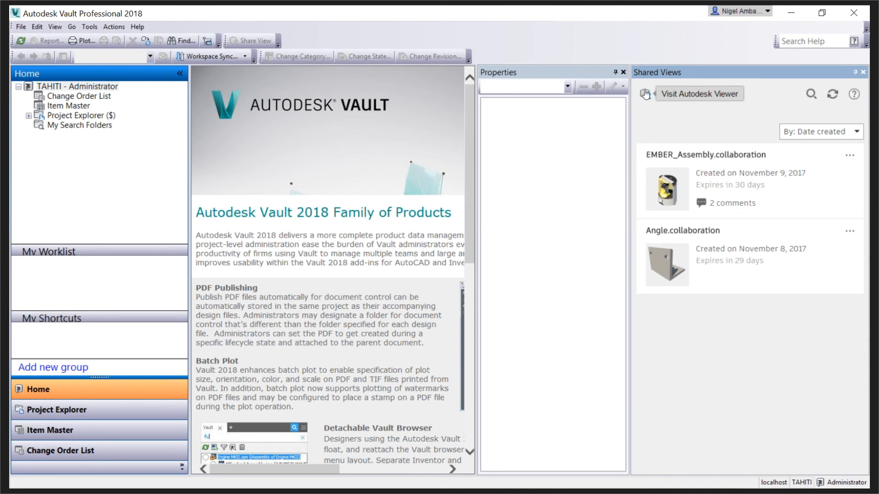
left_click(850, 158)
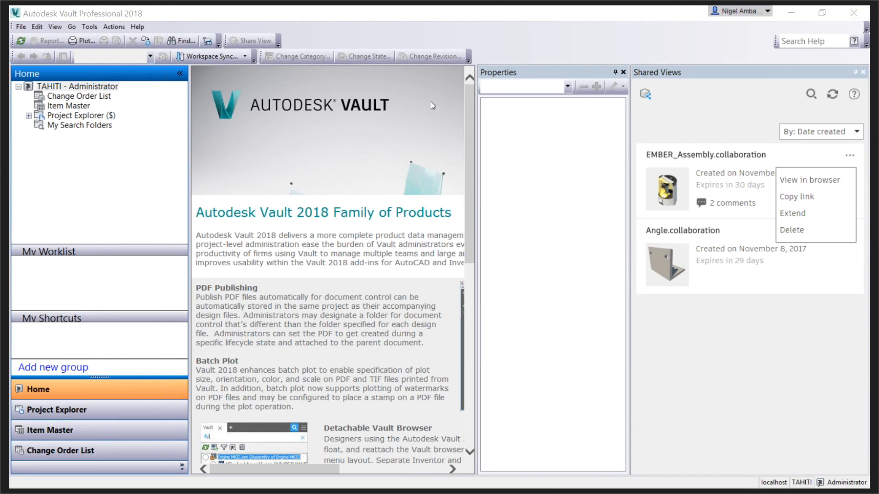
- Browse the Project Explorer through Designs and the Hanger Weldment quick start folder to open the Inventor Dataset folder
left_click(28, 117)
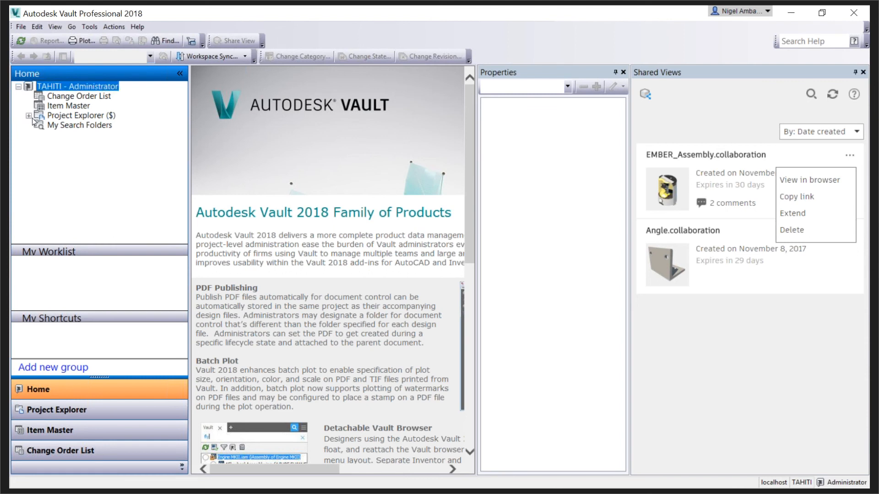
left_click(28, 116)
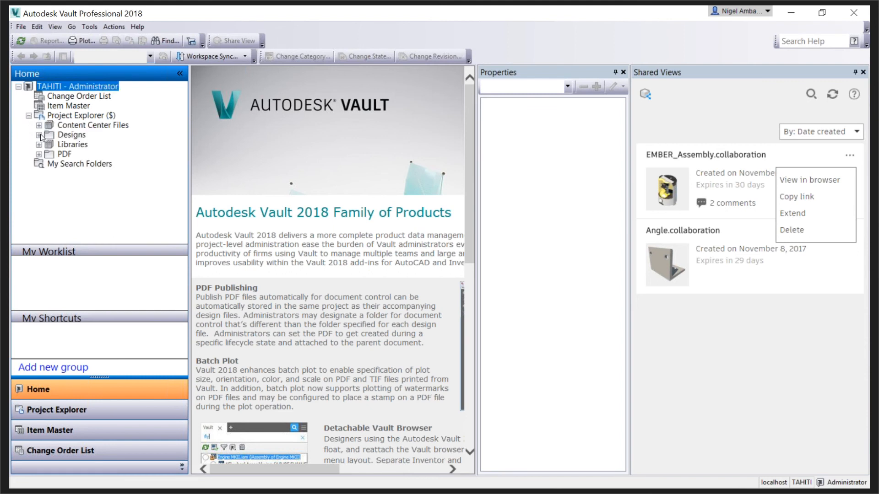
left_click(39, 135)
left_click(49, 145)
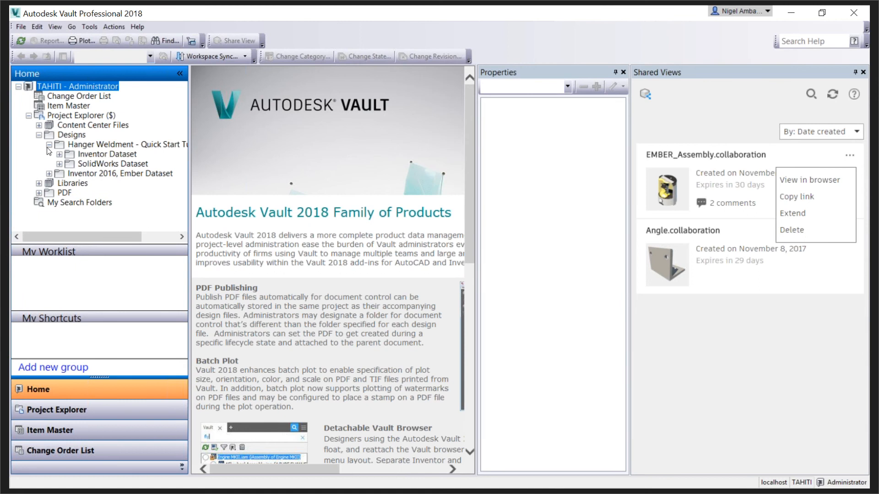
left_click(60, 155)
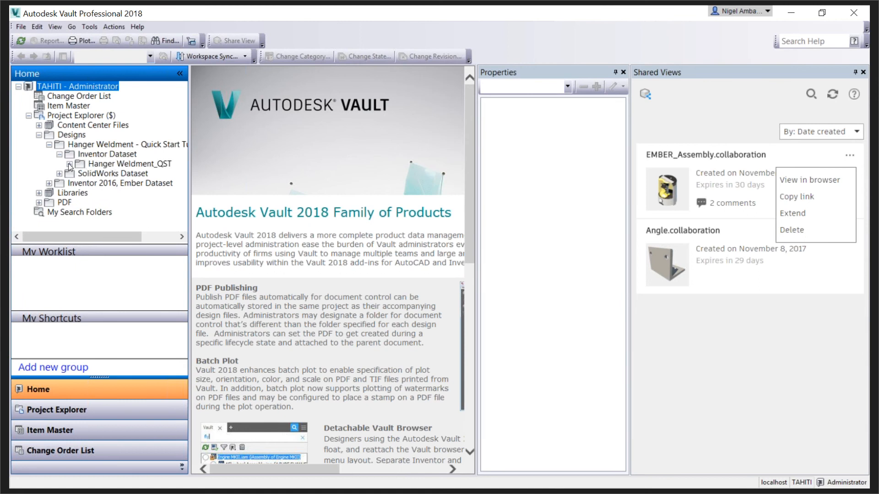
left_click(70, 164)
double_click(106, 164)
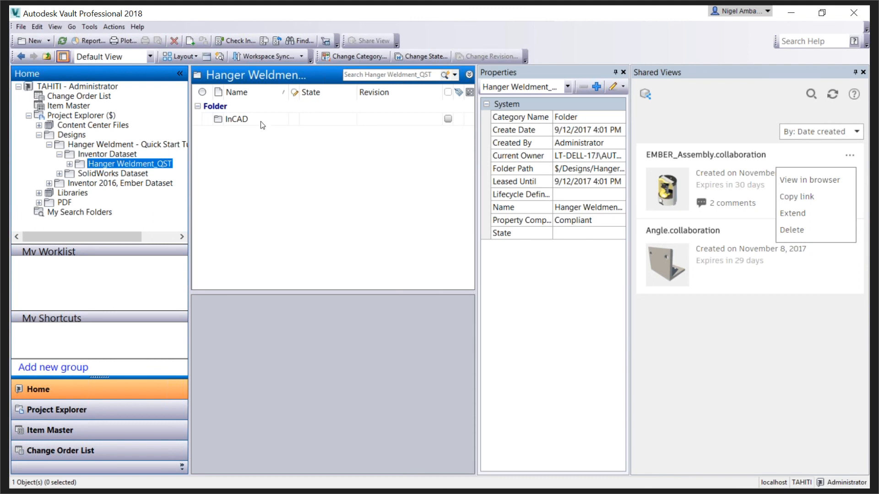
double_click(261, 120)
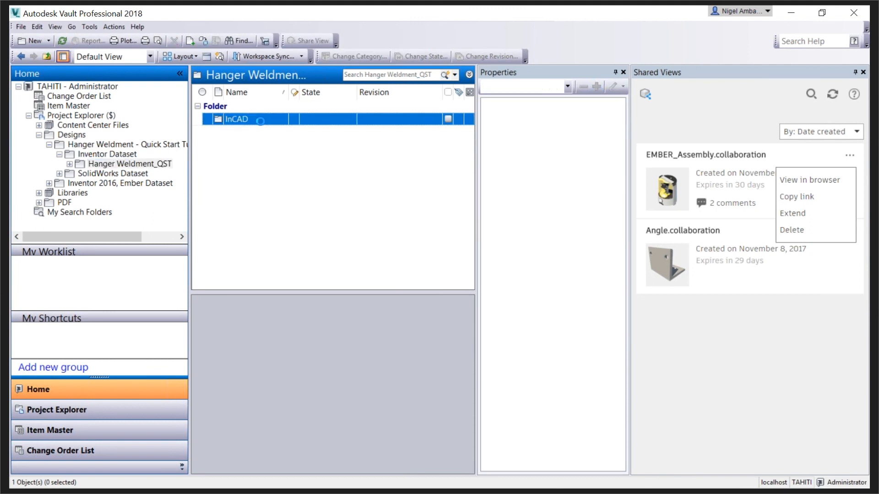
left_click(111, 154)
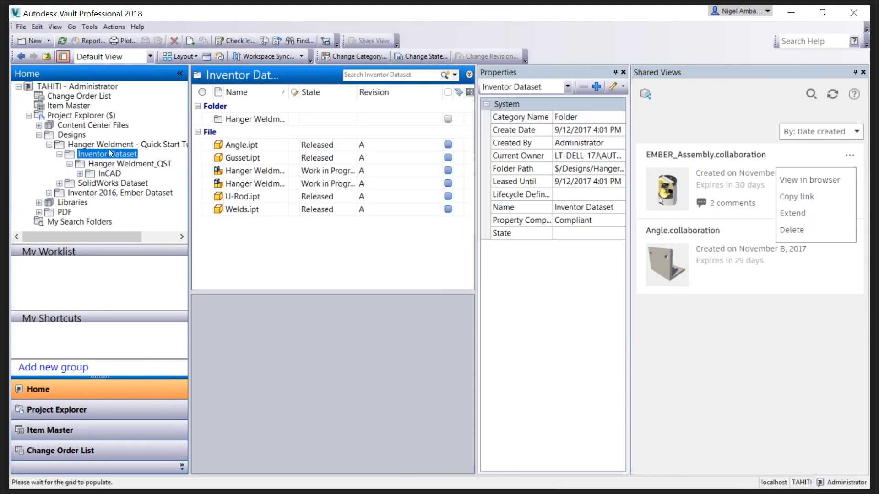
- Share a view of the Hanger Weldment_QST assembly online under the name Hanger Weldment_QST
left_click(263, 172)
right_click(265, 172)
left_click(240, 183)
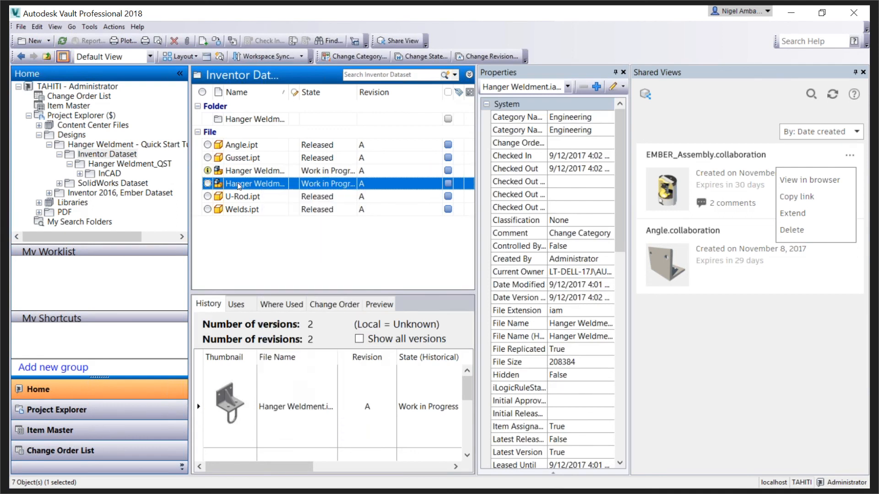
right_click(241, 183)
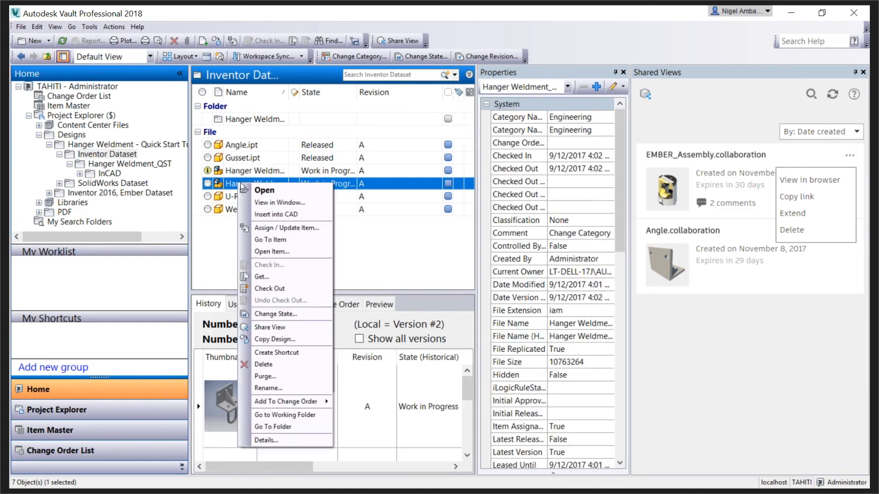
left_click(290, 327)
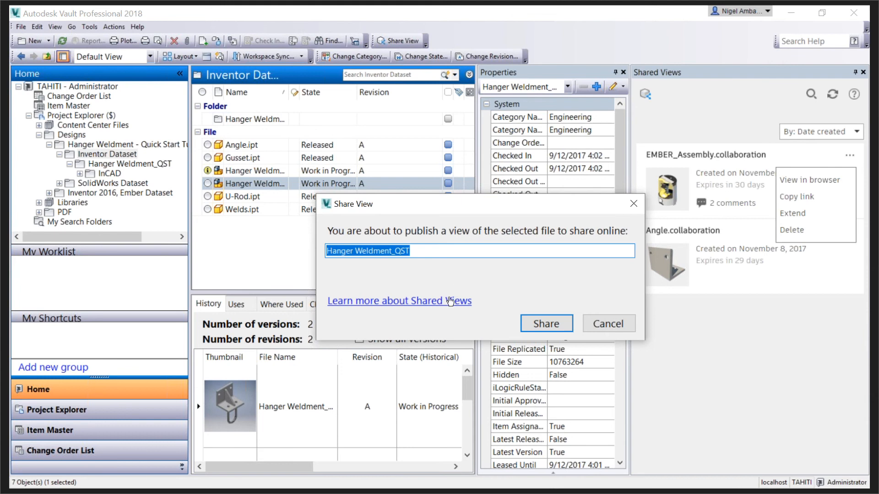
left_click(530, 330)
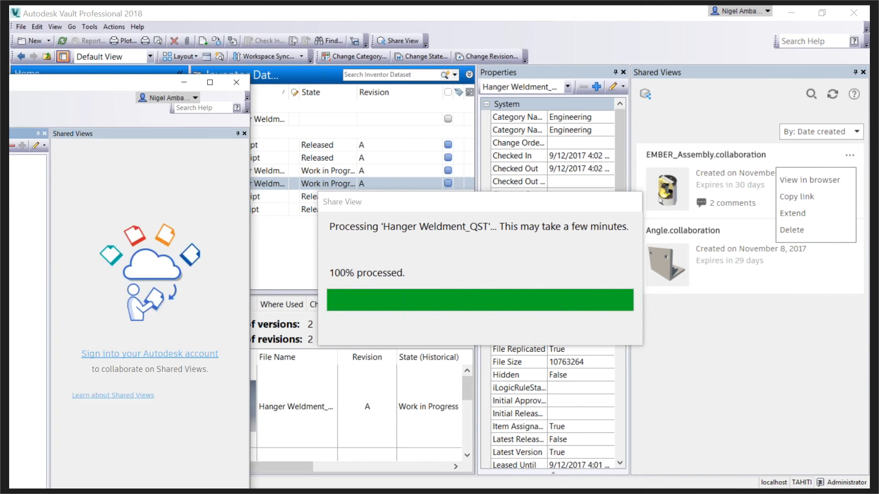
- Bring the second Vault window into view and close it, and dismiss the Share View Complete dialog
left_click_drag(115, 82, 399, 2)
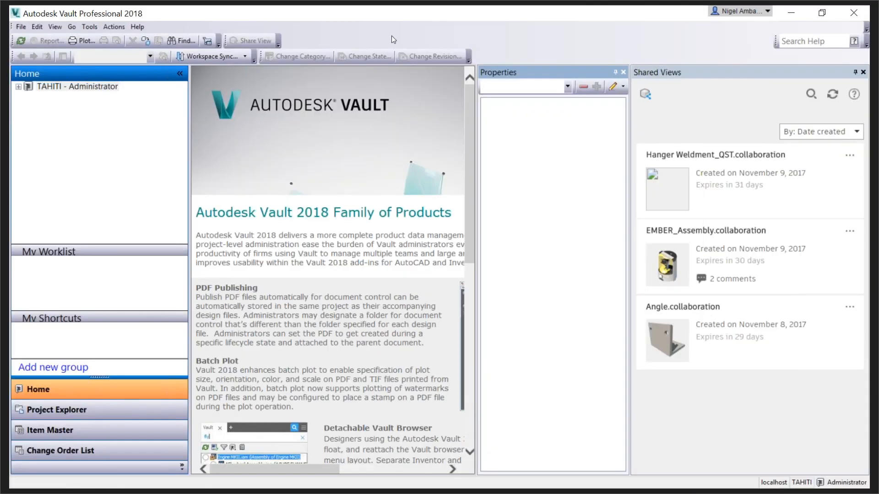
left_click(854, 16)
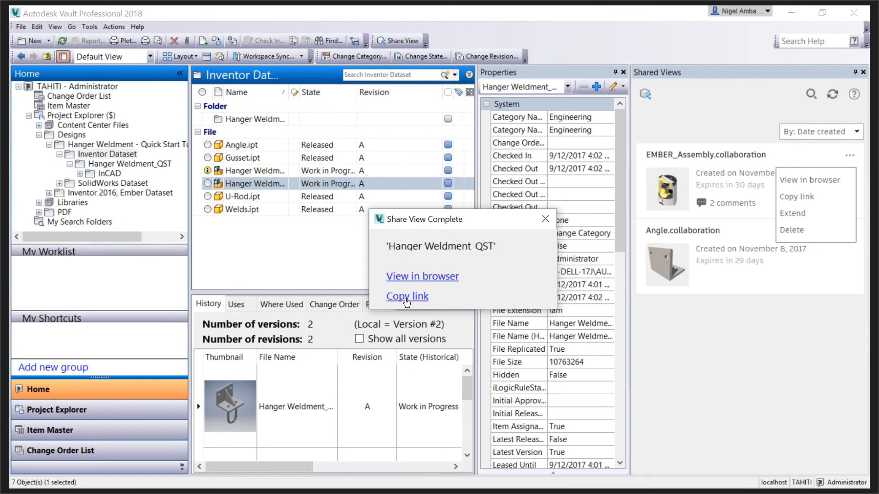
left_click(677, 367)
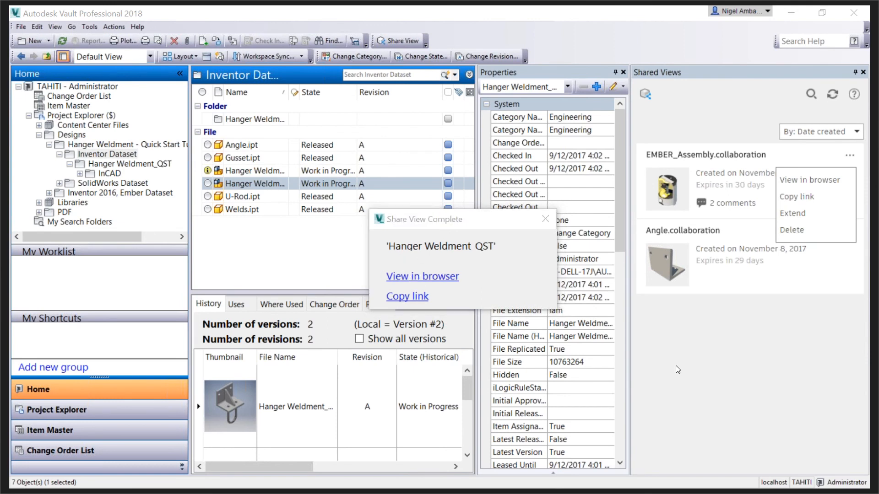
left_click(545, 219)
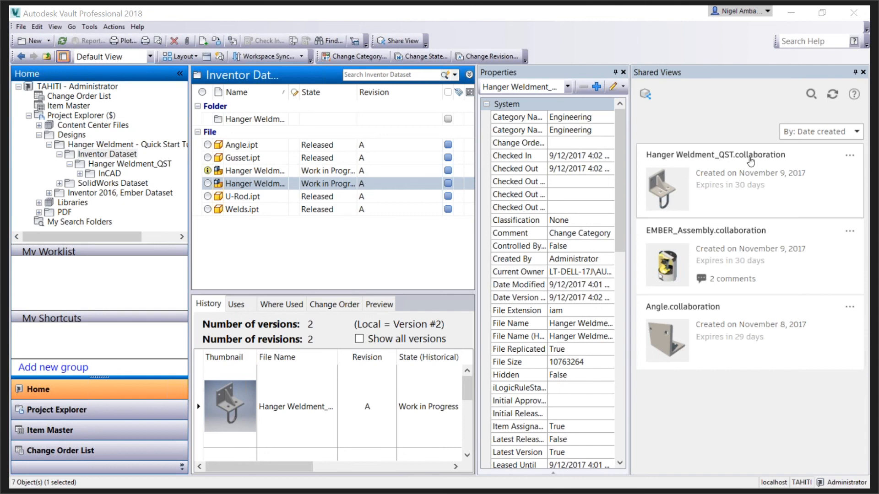
- View the EMBER_Assembly.collaboration shared view in the browser and preview its printout, cancelling without printing
left_click(726, 230)
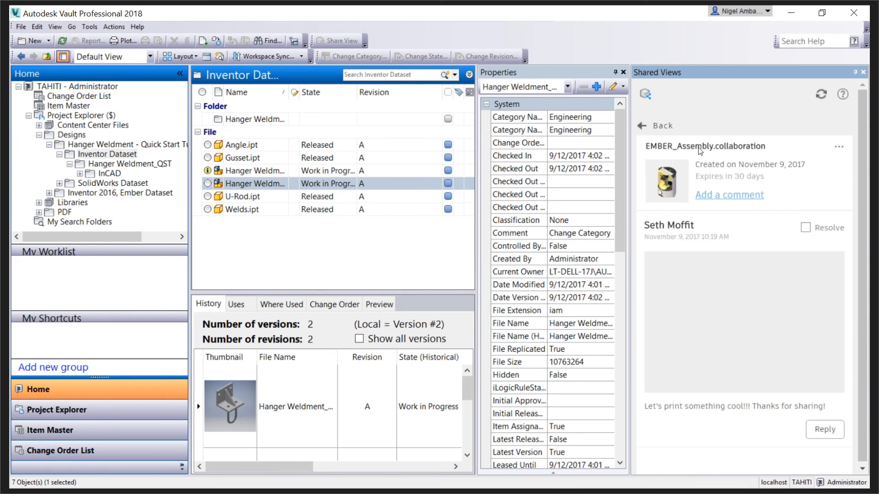
left_click(839, 147)
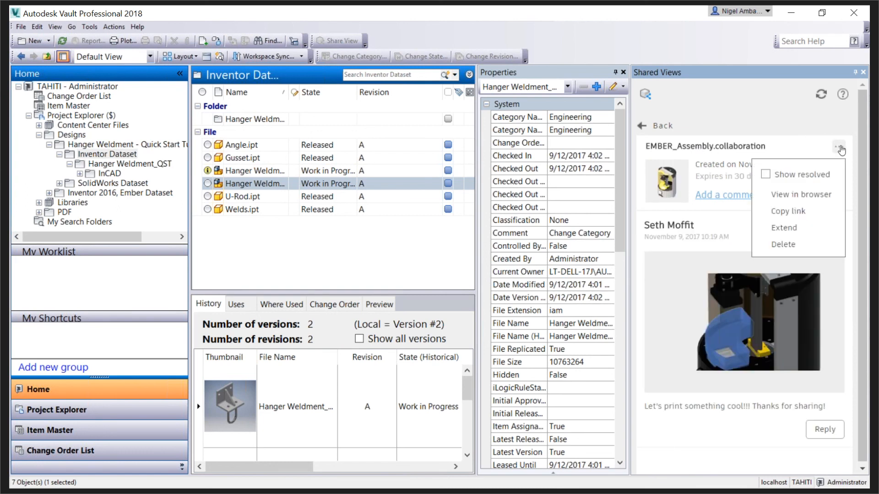
left_click(825, 195)
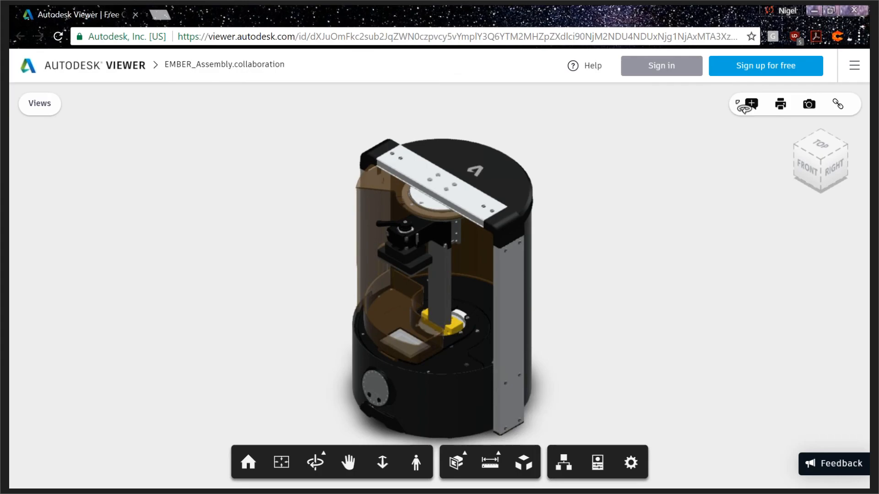
left_click(783, 107)
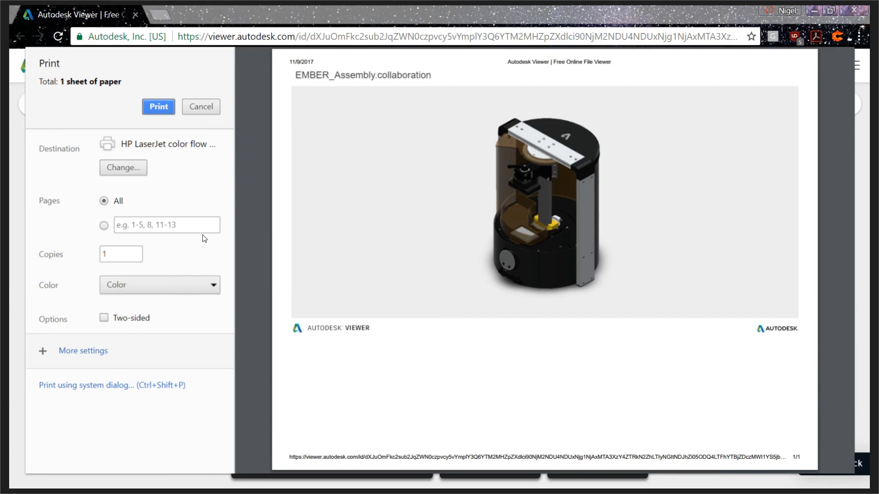
left_click(199, 112)
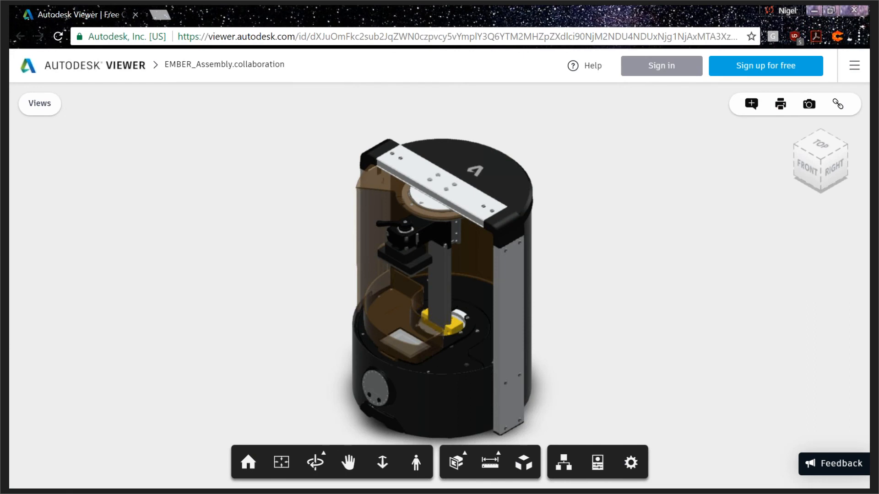